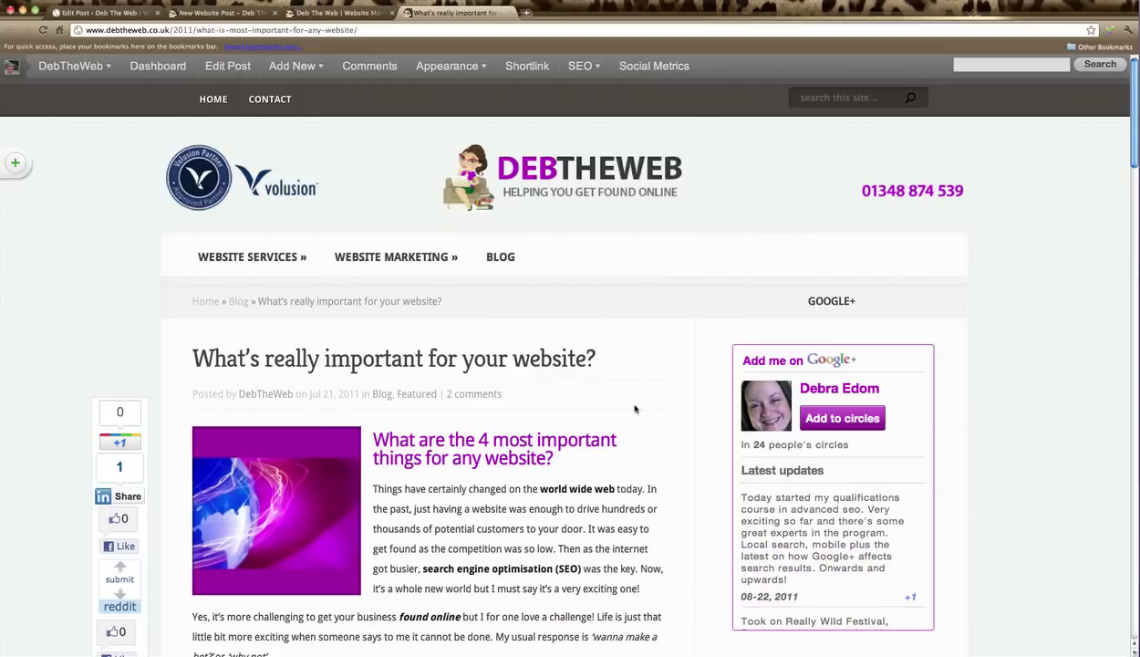
Step: Review the post thumbnails in the homepage's slider, Recent From Blog and Recent From Featured sections
click(337, 12)
scroll(606, 494, down, 5)
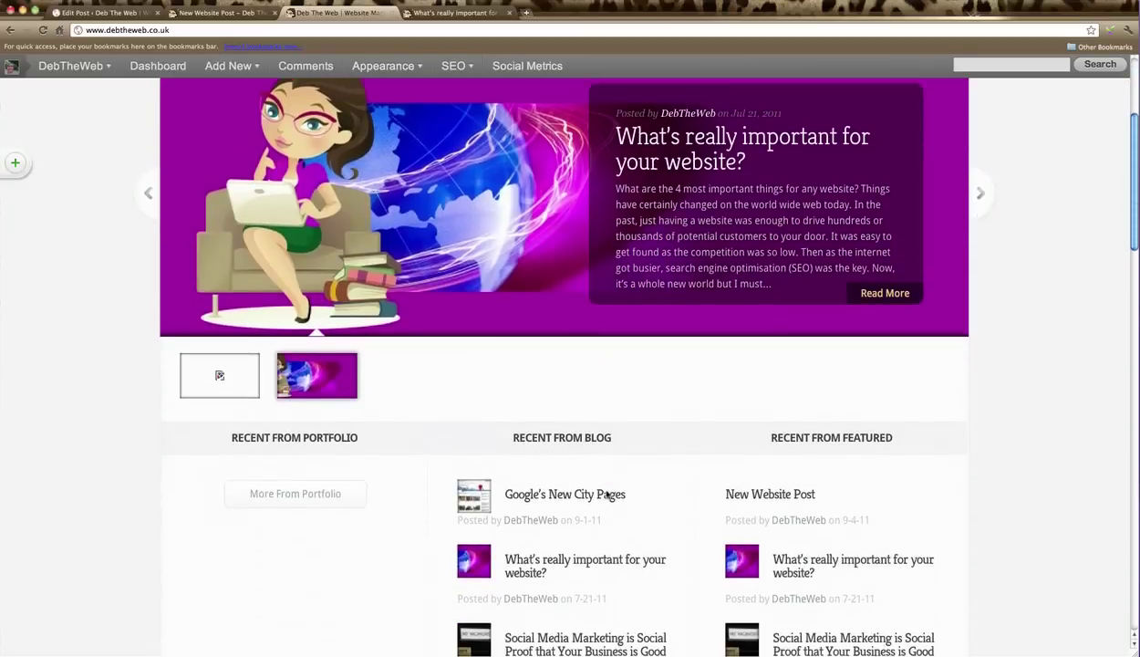
scroll(605, 493, down, 1)
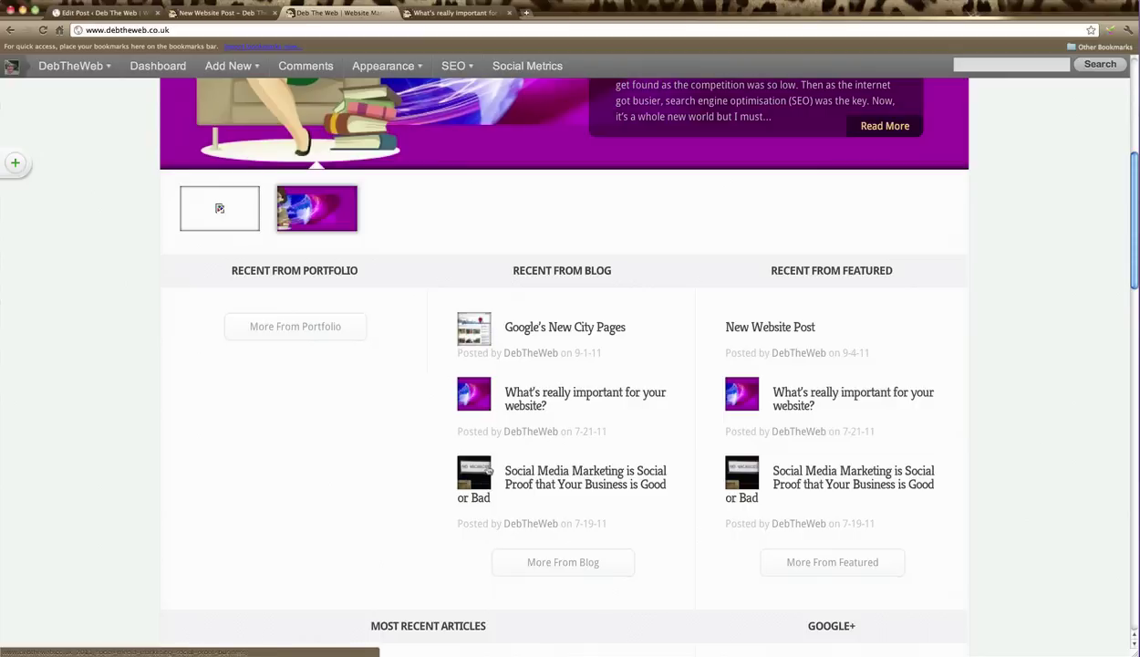
scroll(568, 466, up, 2)
scroll(568, 466, up, 3)
scroll(568, 466, up, 1)
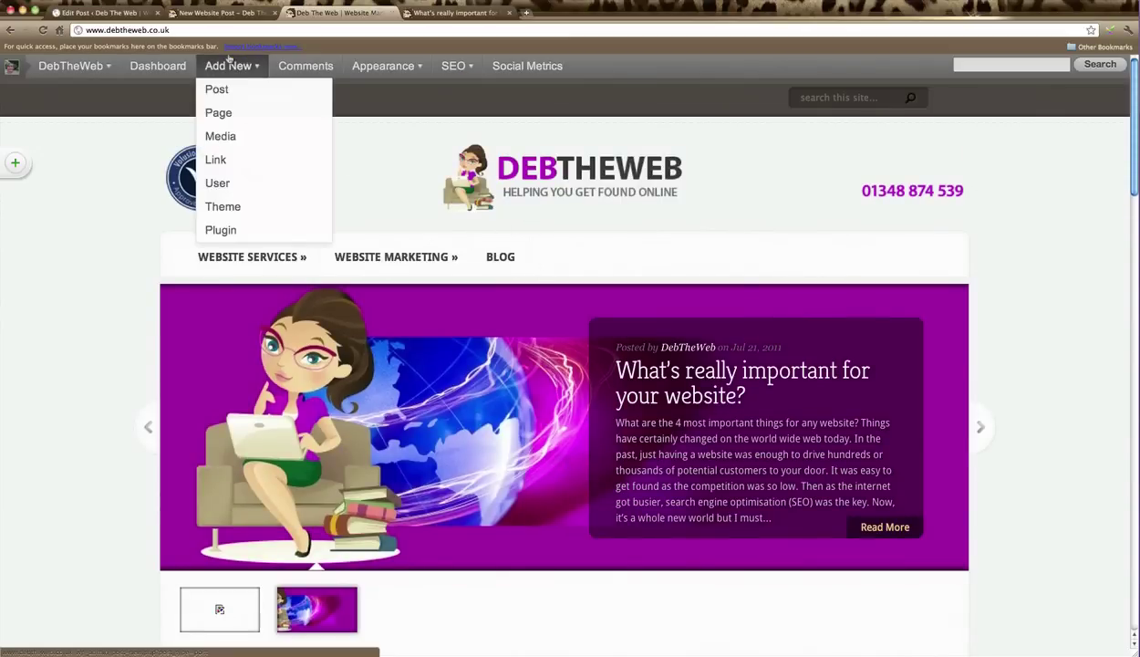
Step: Look through the New Website Post's edit page down to its Custom Fields section
click(127, 16)
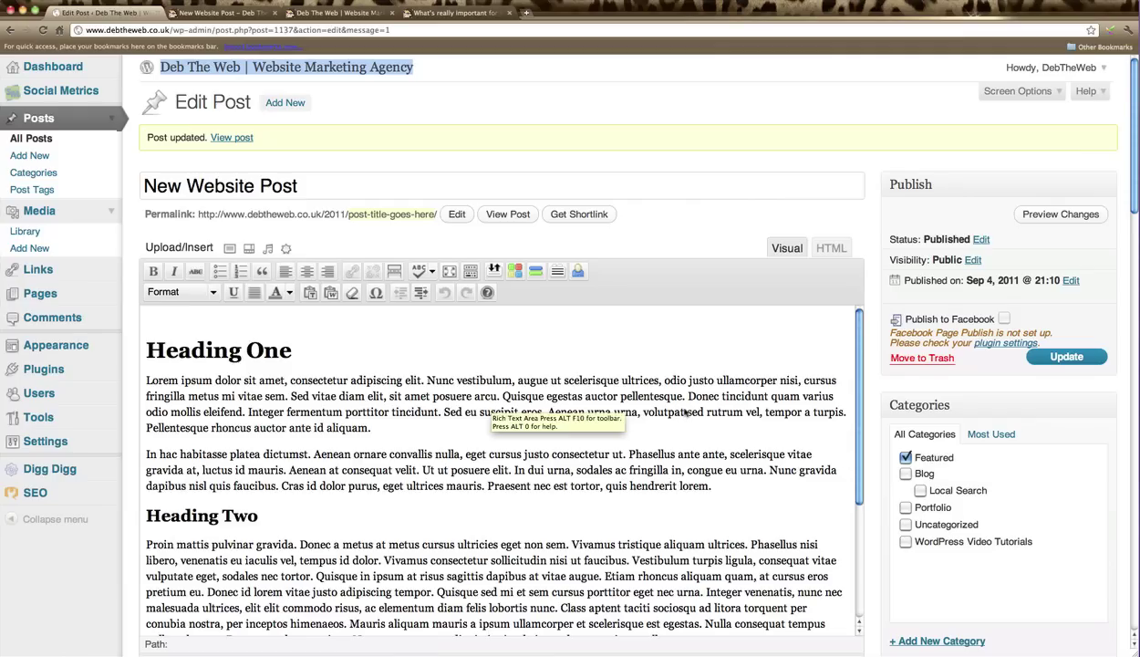
scroll(868, 492, down, 10)
scroll(869, 493, down, 14)
scroll(868, 493, down, 4)
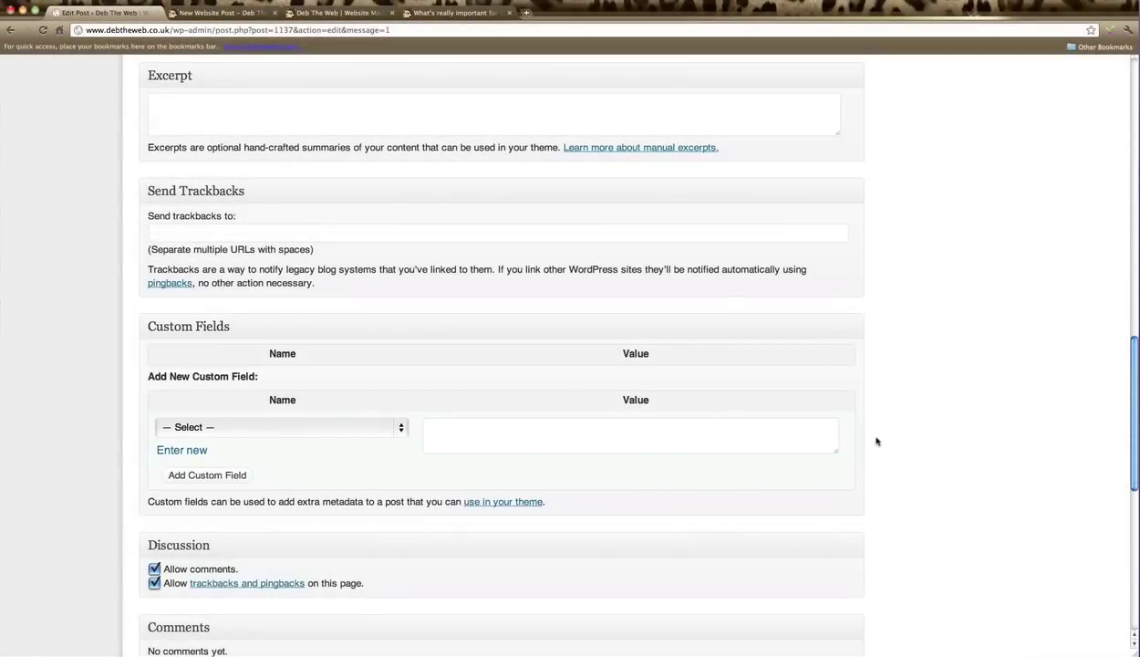
scroll(876, 441, up, 8)
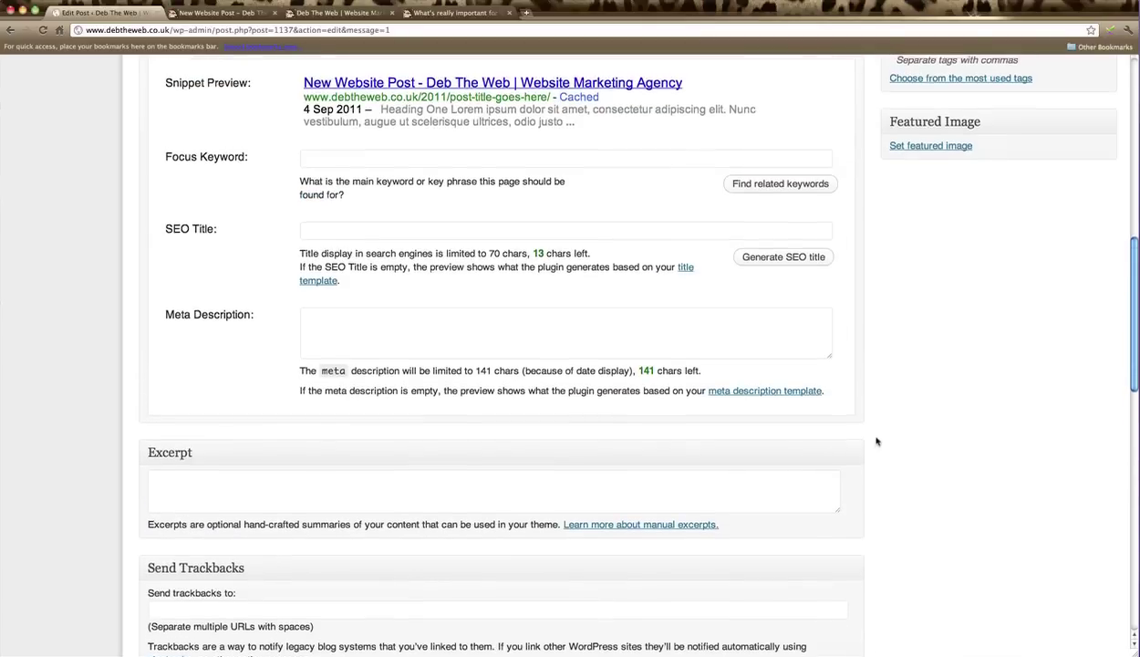
Step: Check the edit page's Screen Options for the Custom Fields setting, and close them again
scroll(876, 442, up, 8)
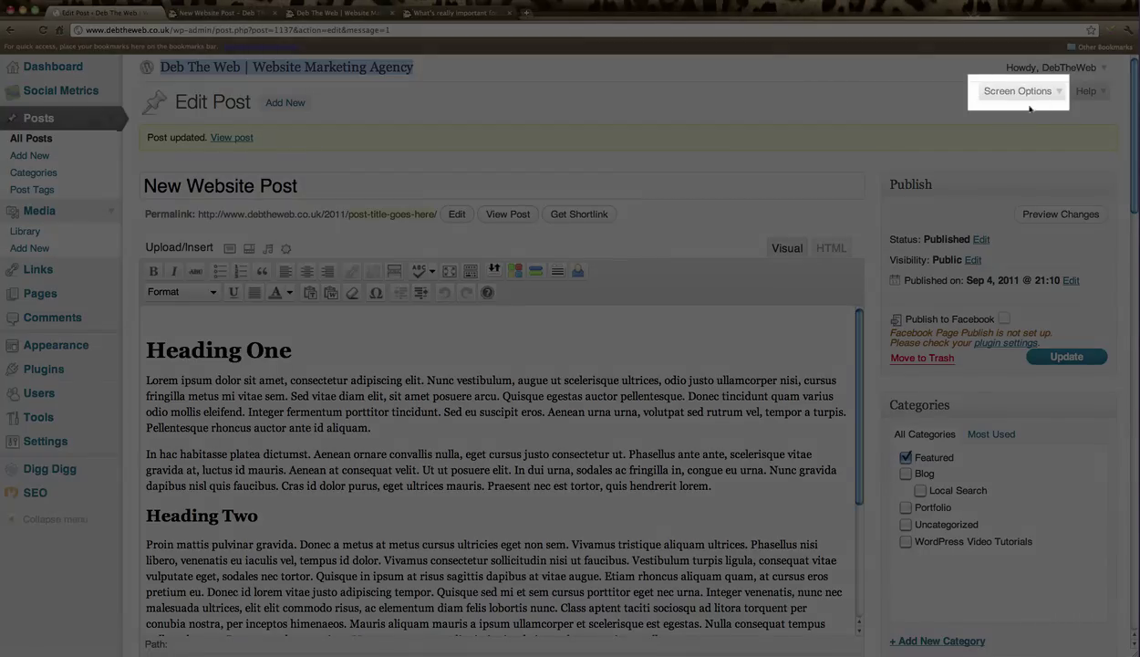
click(1025, 93)
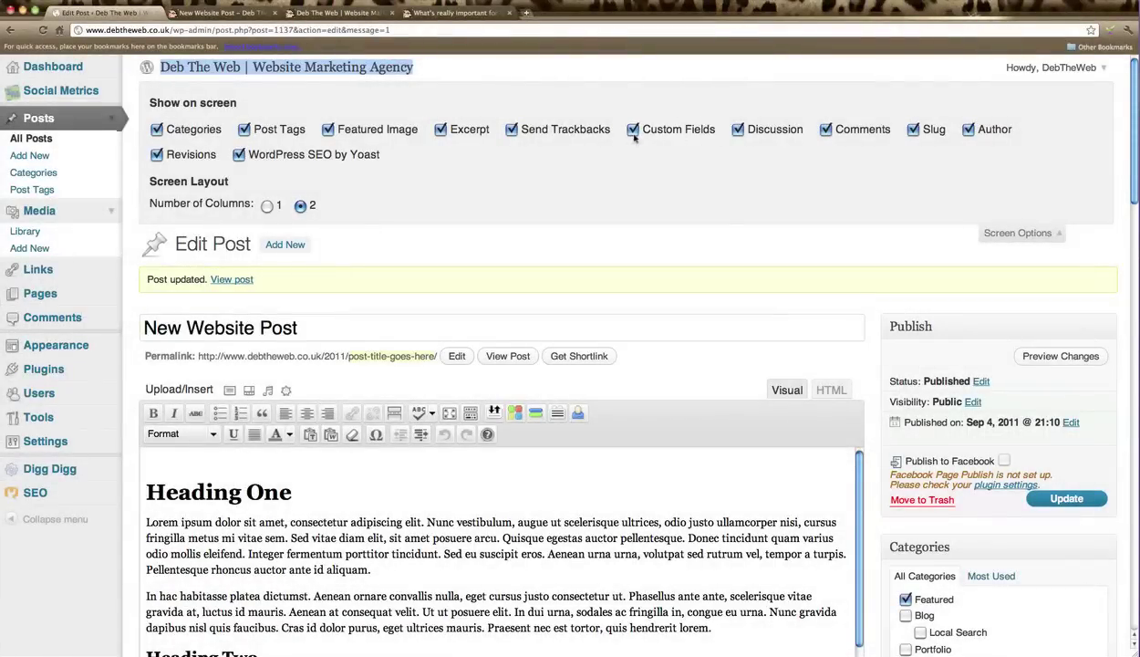
click(1056, 233)
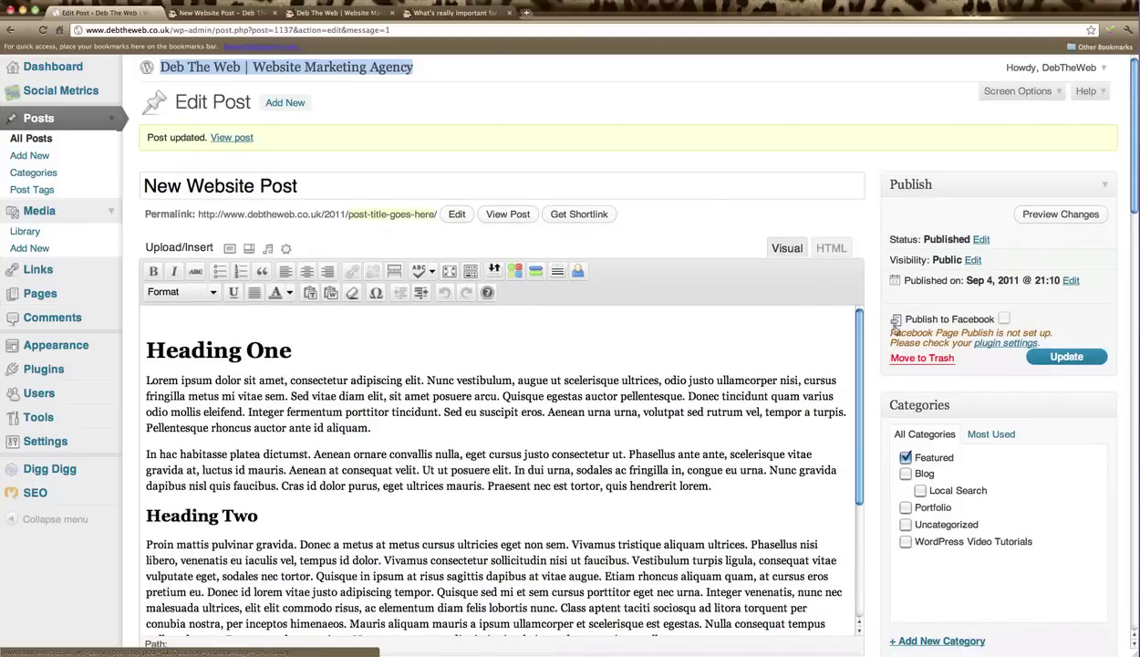
Step: Choose Thumbnail as the name of the post's new custom field and activate its empty value box
scroll(876, 448, down, 10)
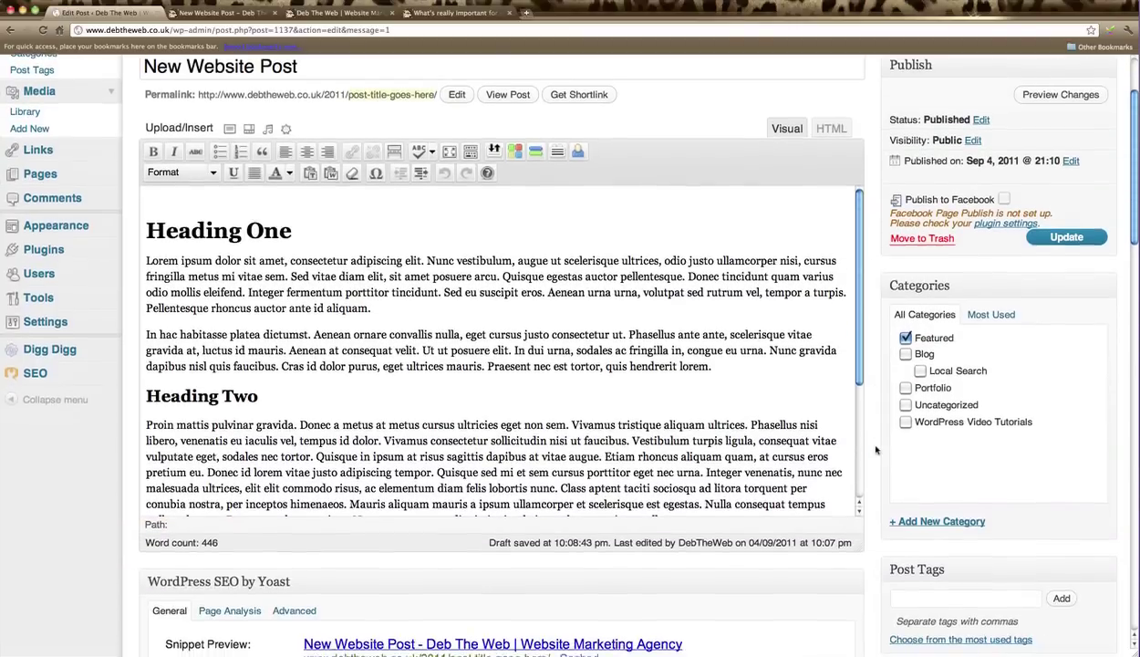
scroll(876, 449, down, 10)
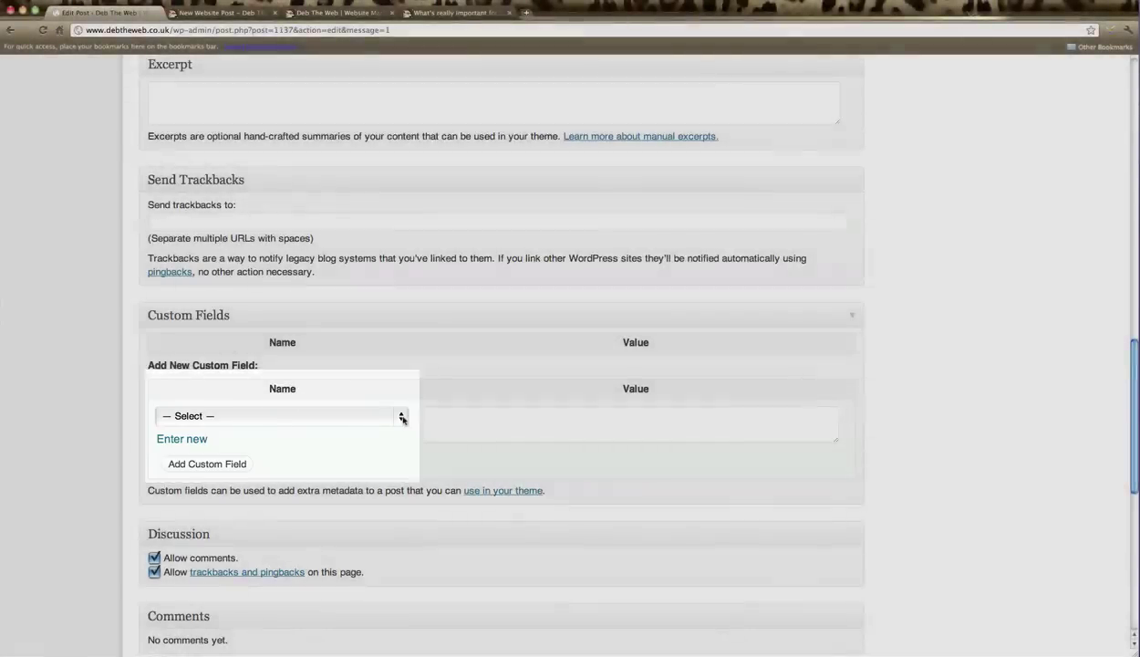
click(401, 416)
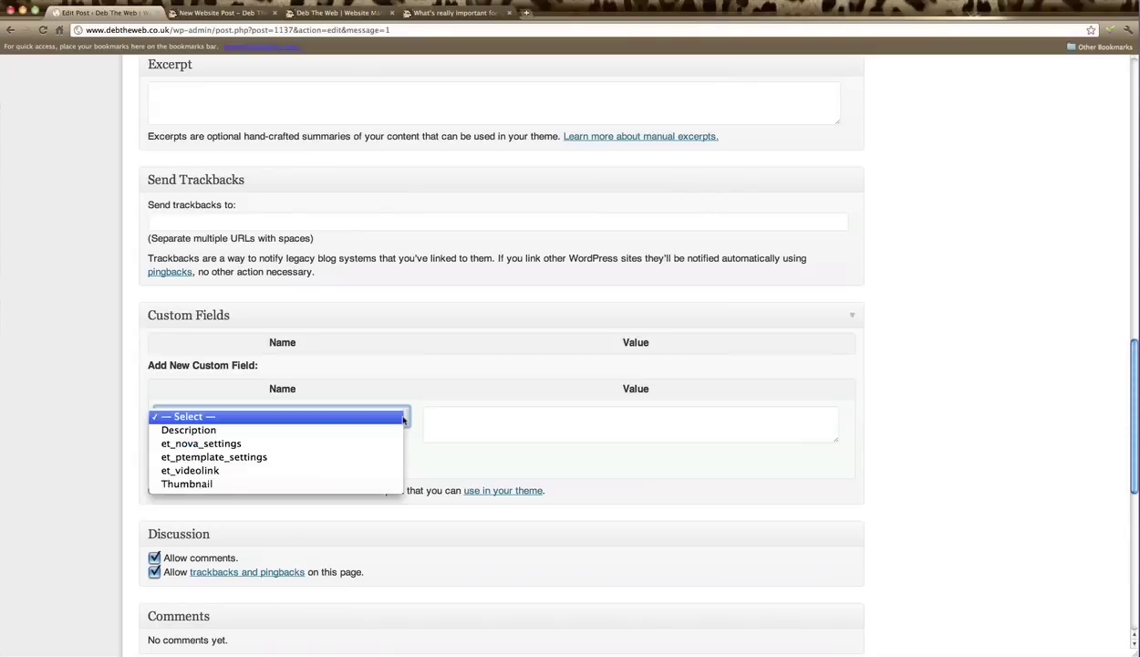
click(288, 485)
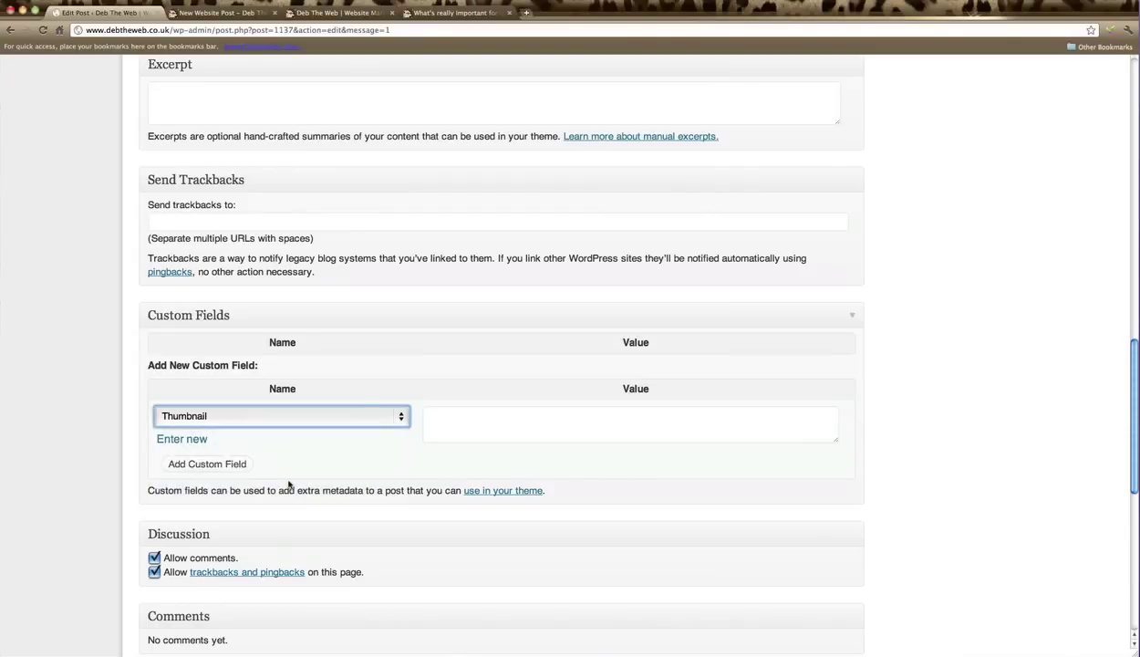
click(335, 451)
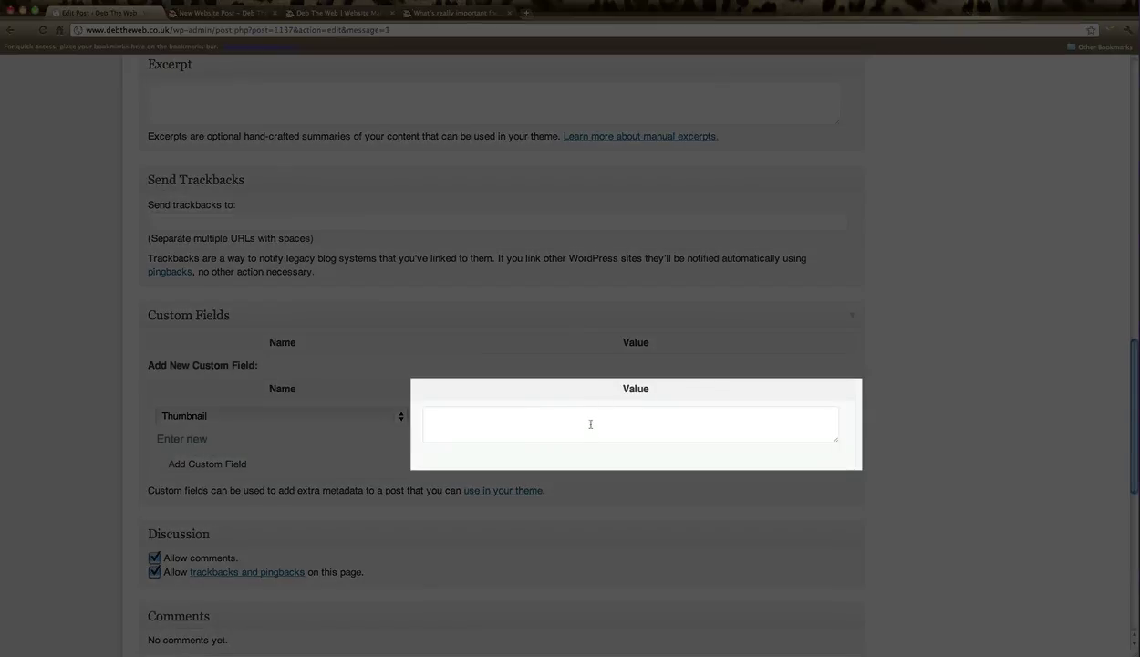
click(590, 423)
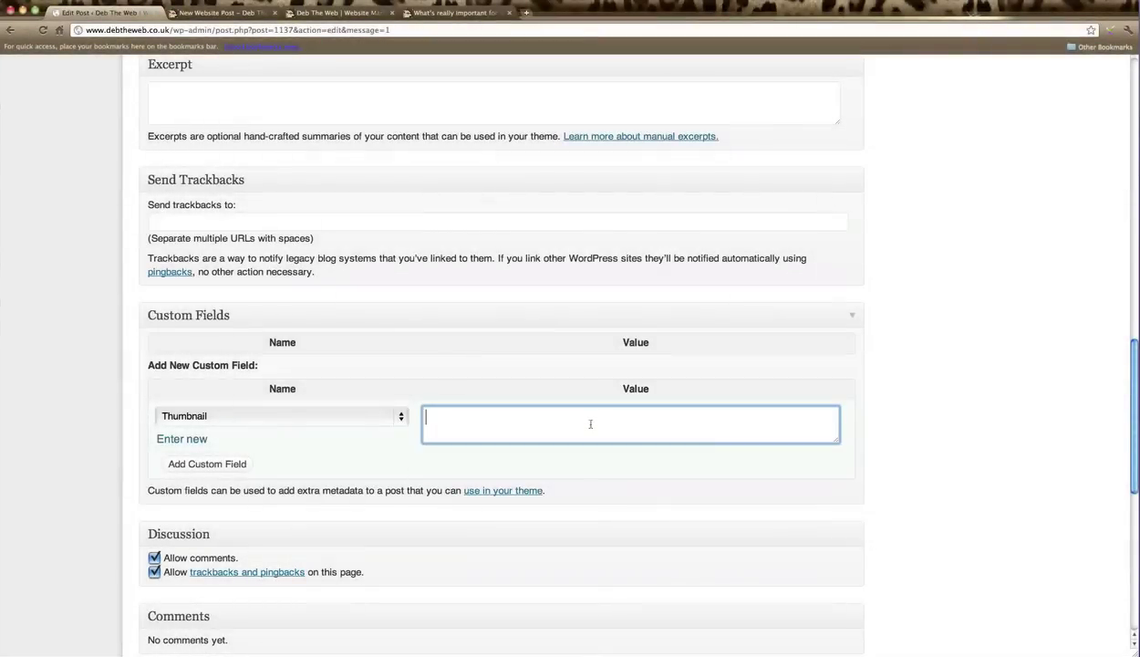
Step: Open the Media Library in a separate browser tab and switch to it
scroll(82, 274, up, 15)
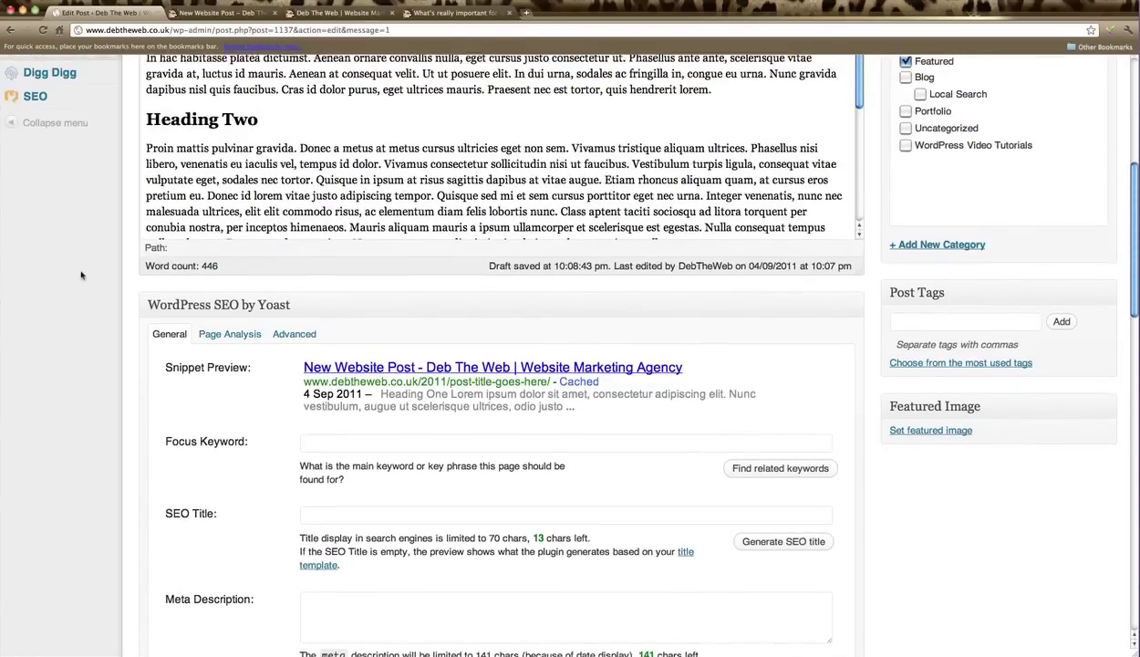
scroll(82, 274, up, 5)
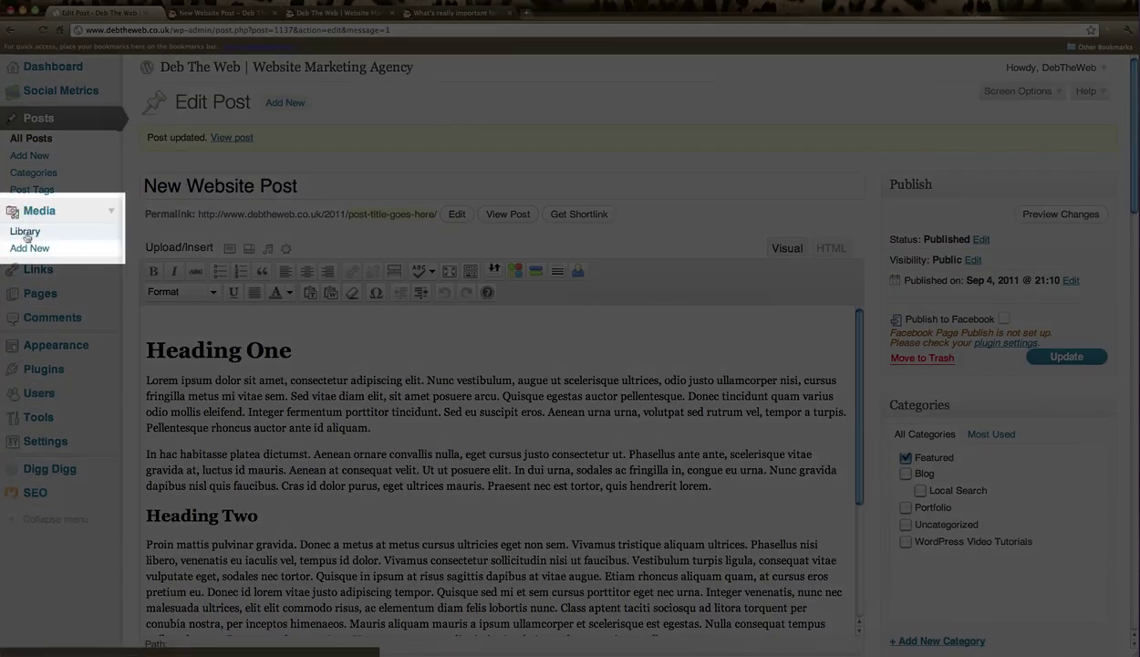
right_click(26, 232)
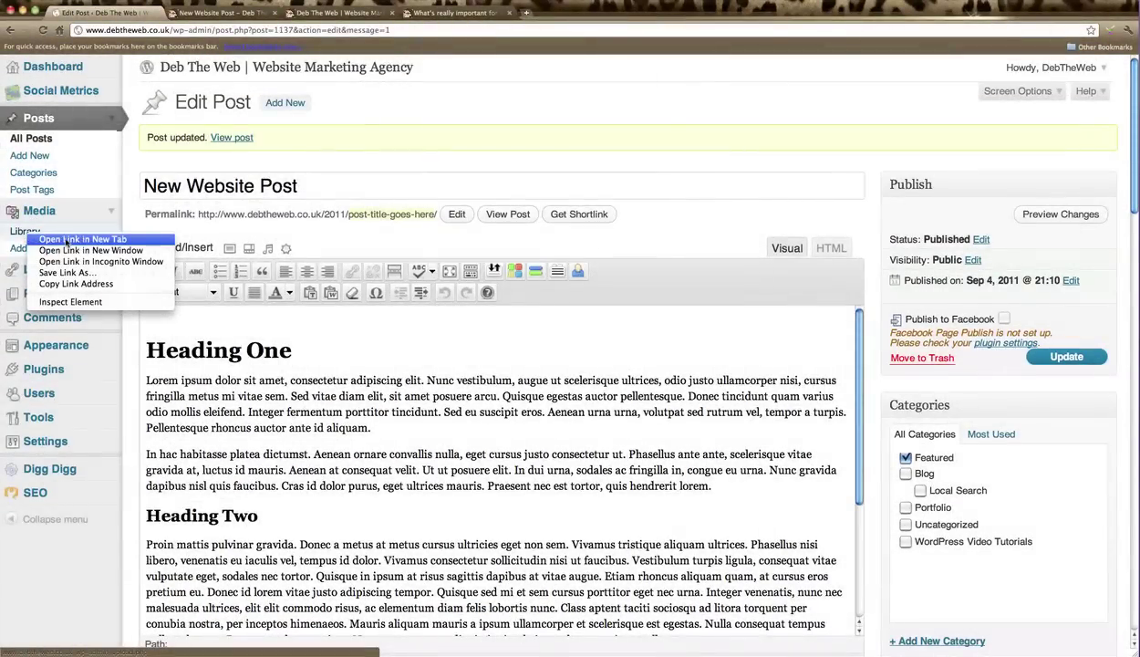
click(98, 239)
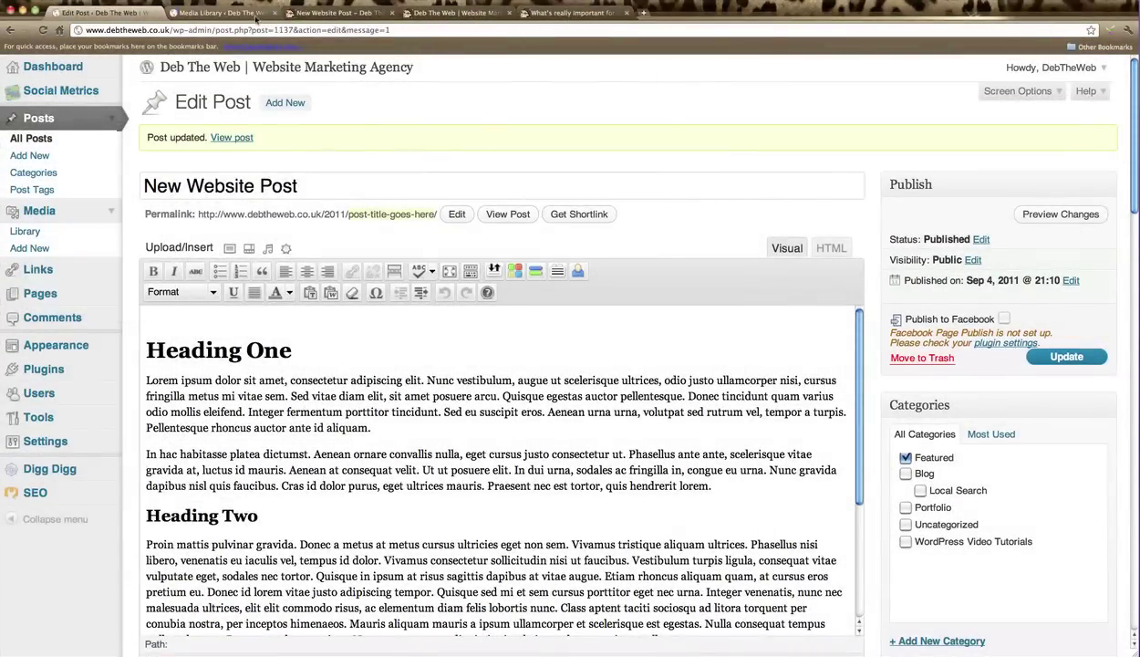
click(256, 18)
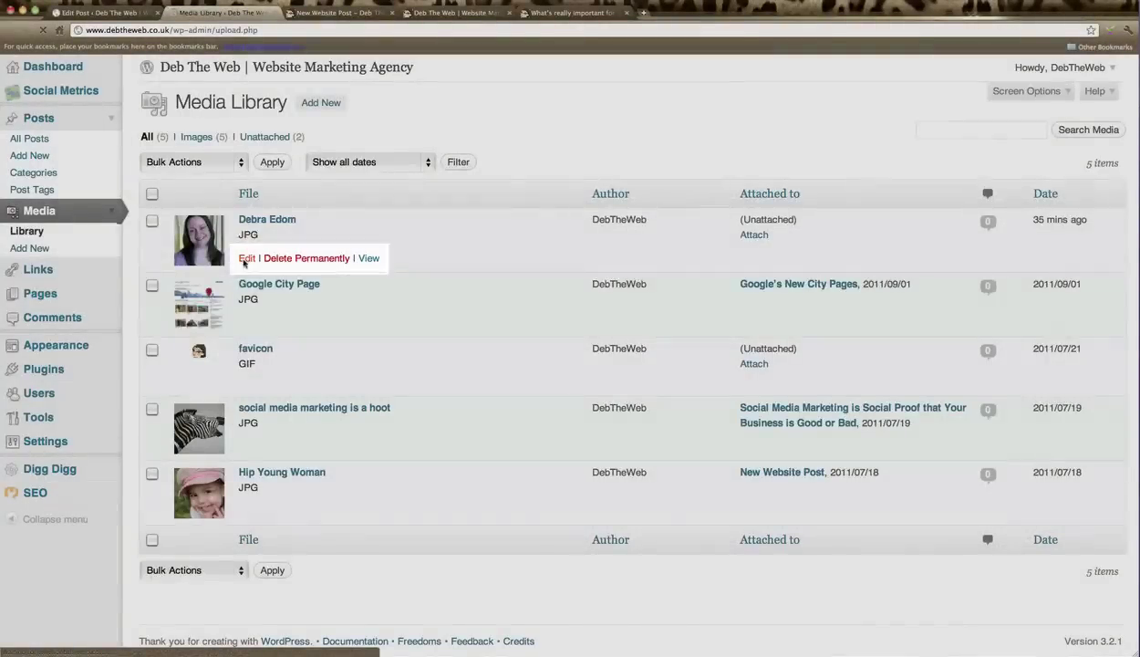
Step: Open the portrait photo at the head of the library for editing and copy its file URL
click(245, 258)
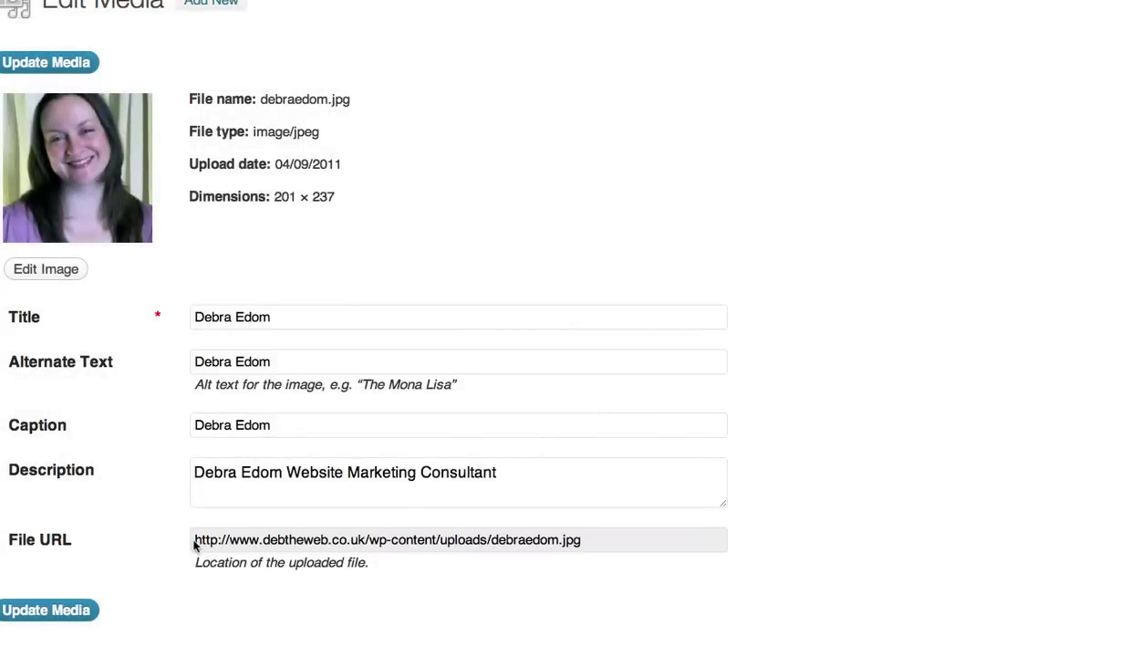
drag(195, 541, 580, 541)
key(super+c)
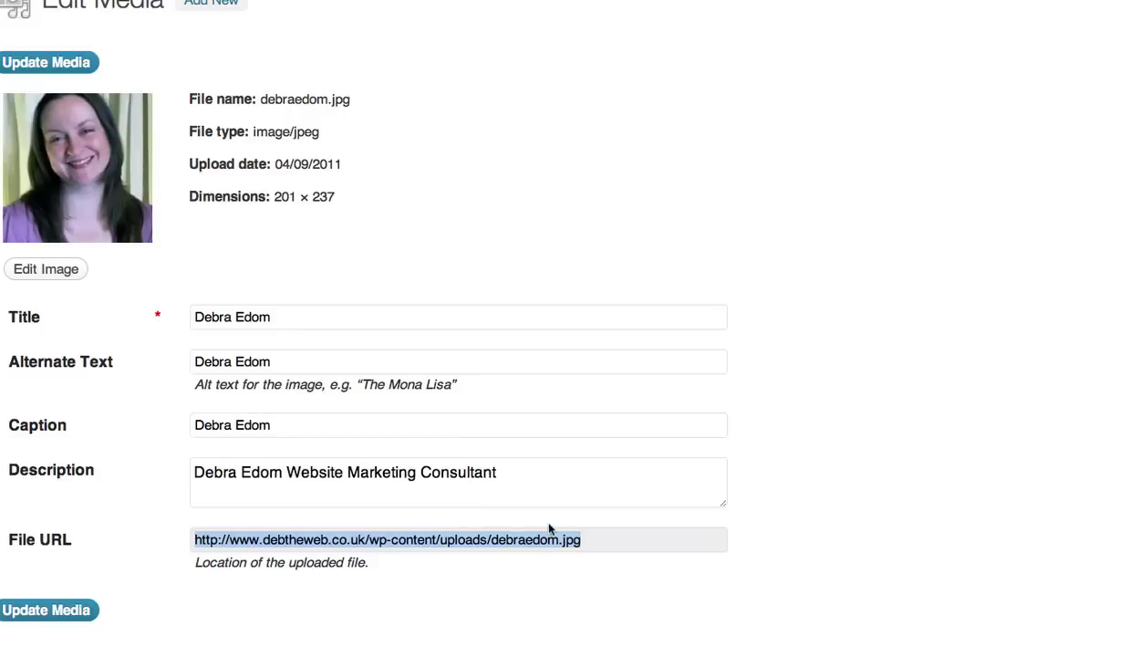
Step: Back in the post editor, paste the copied image URL as the Thumbnail value and add the custom field
click(98, 16)
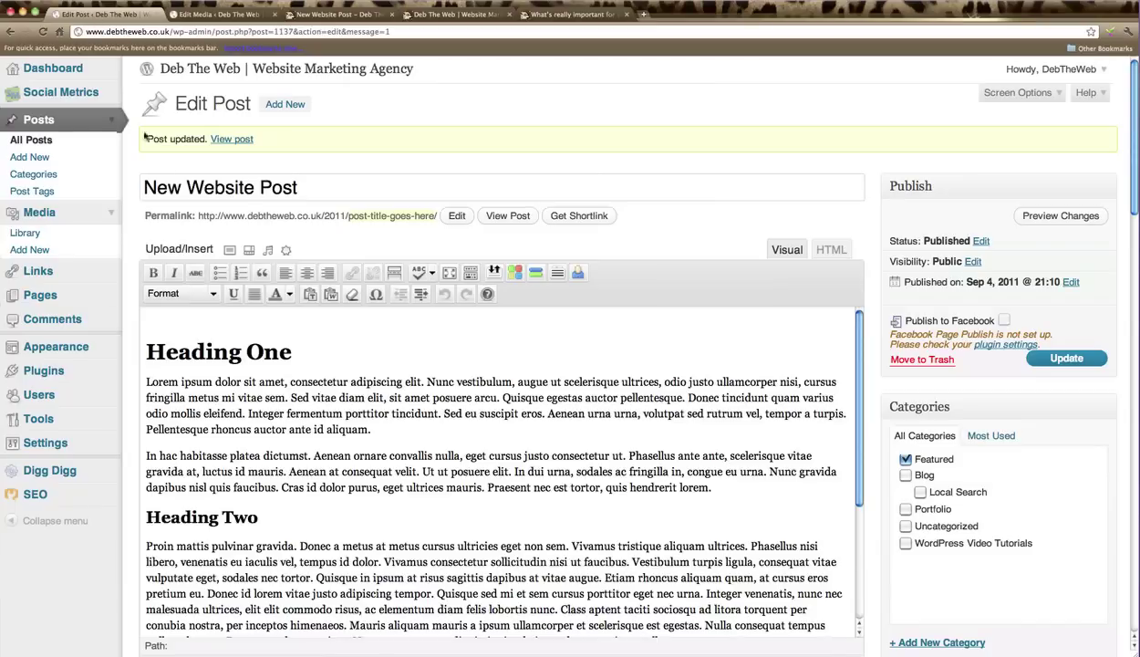
scroll(862, 569, down, 8)
scroll(873, 567, down, 14)
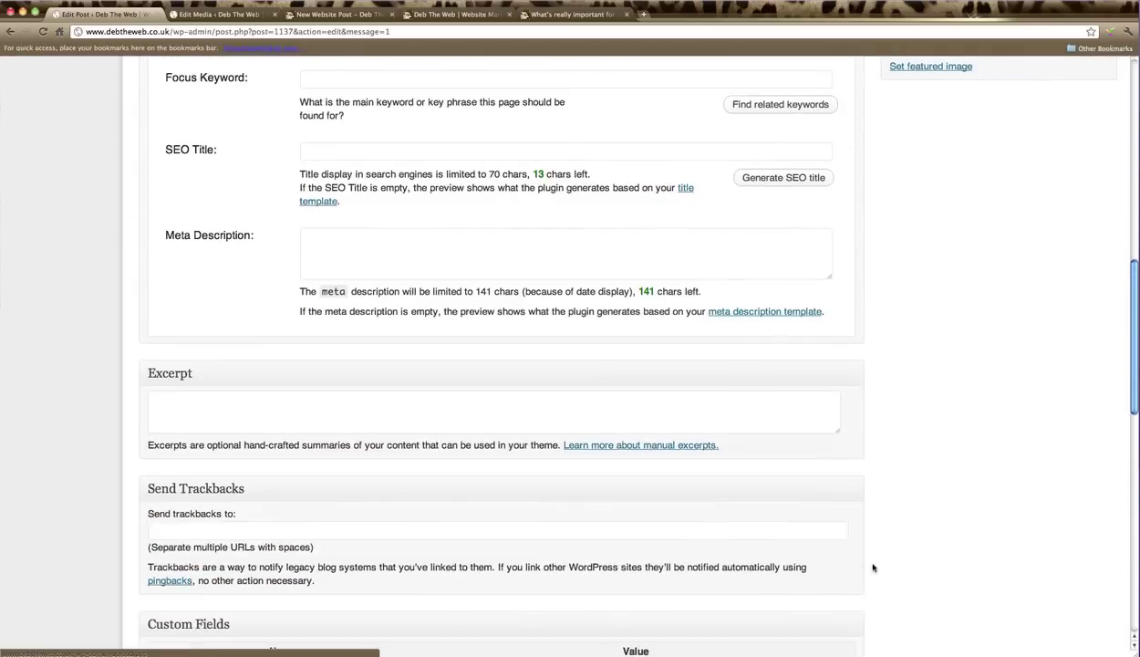
scroll(873, 568, down, 5)
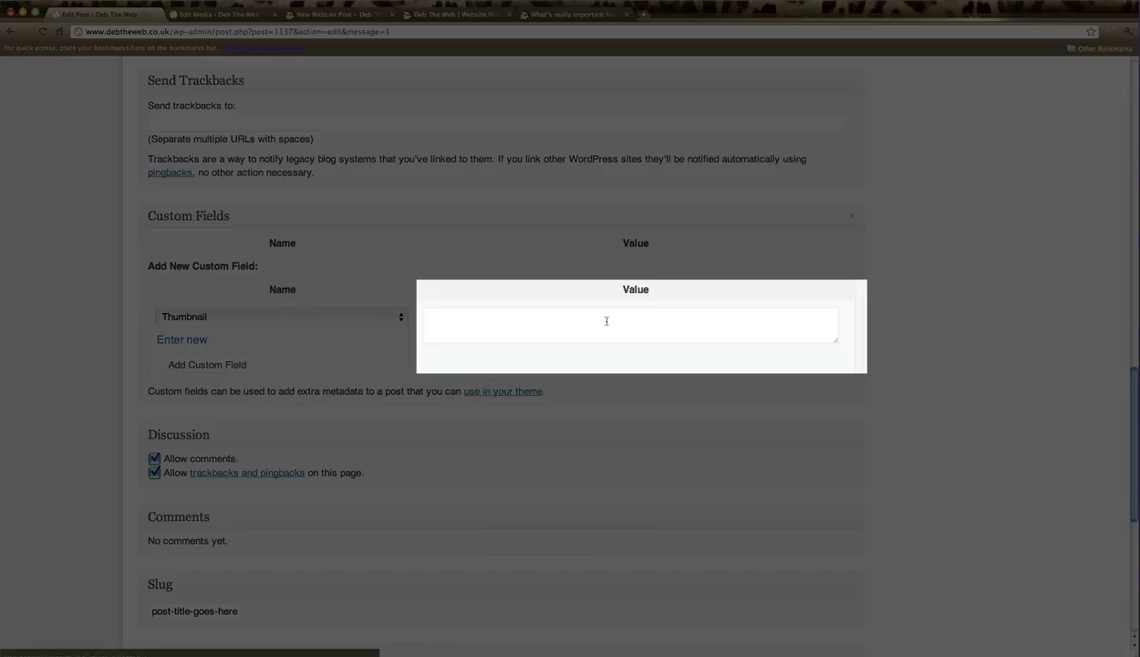
click(606, 321)
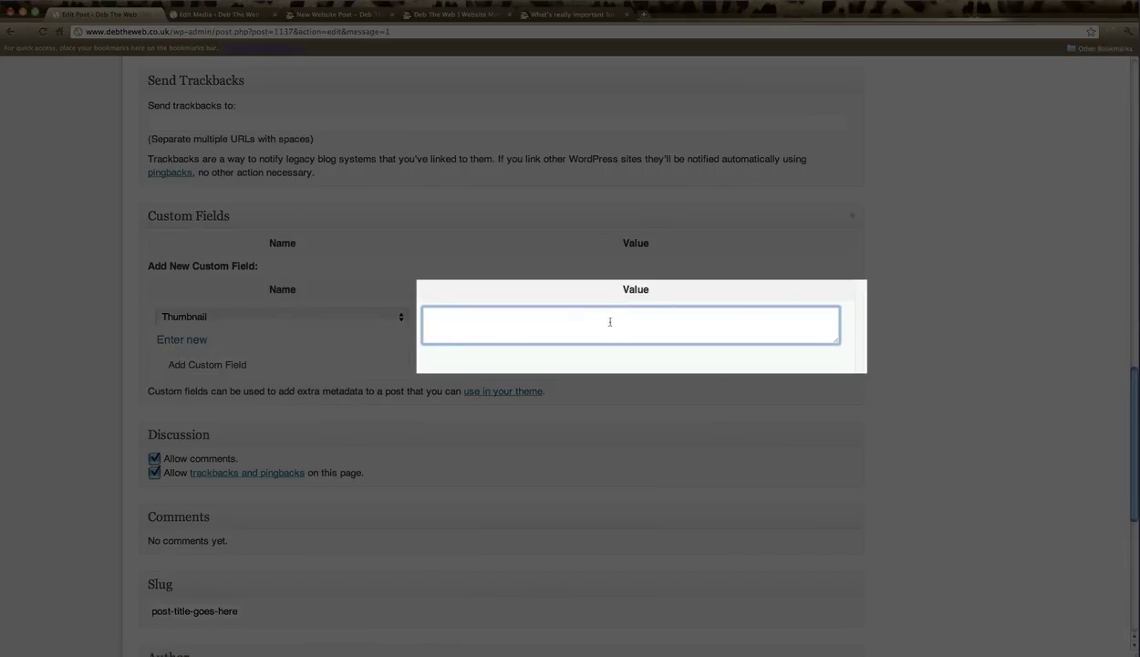
key(super+v)
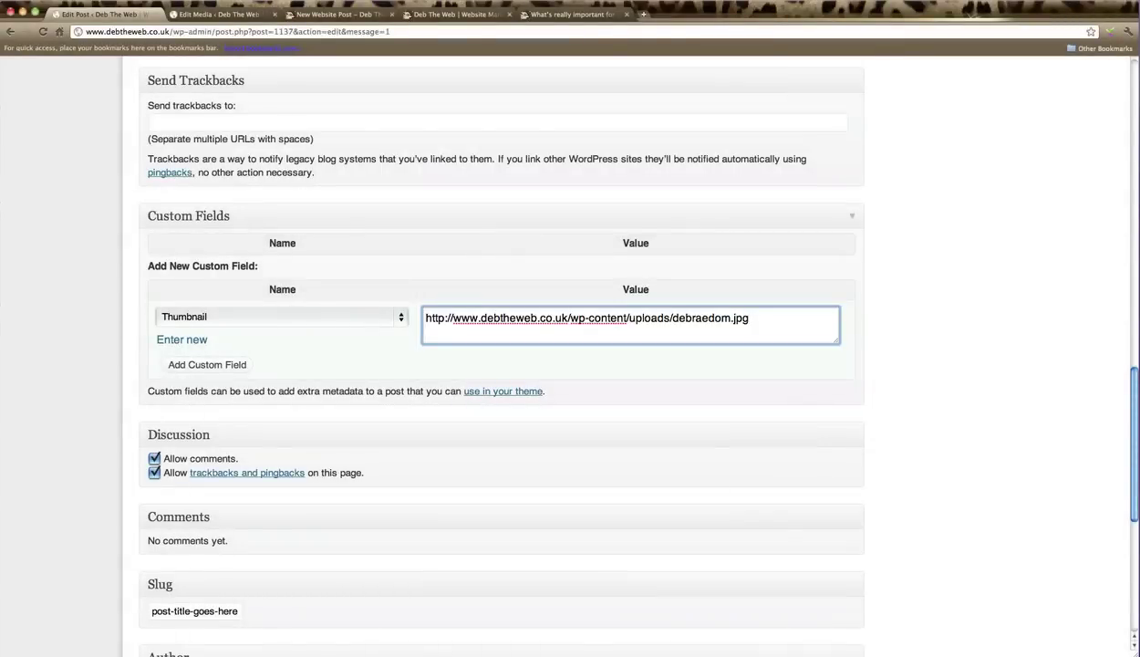
click(602, 361)
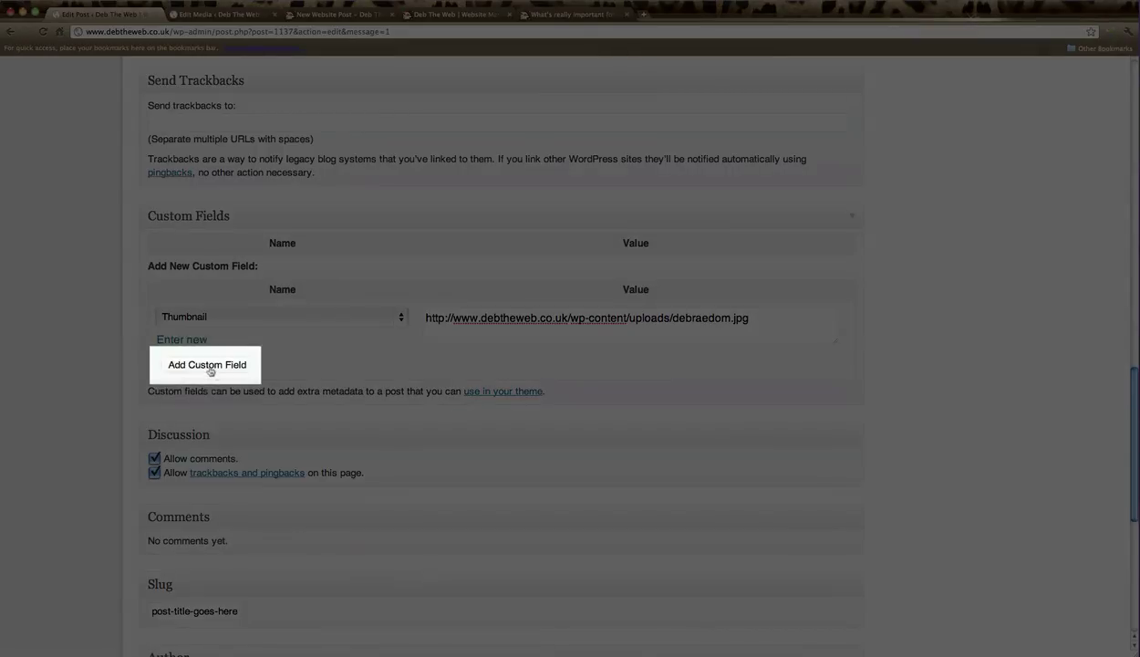
click(210, 368)
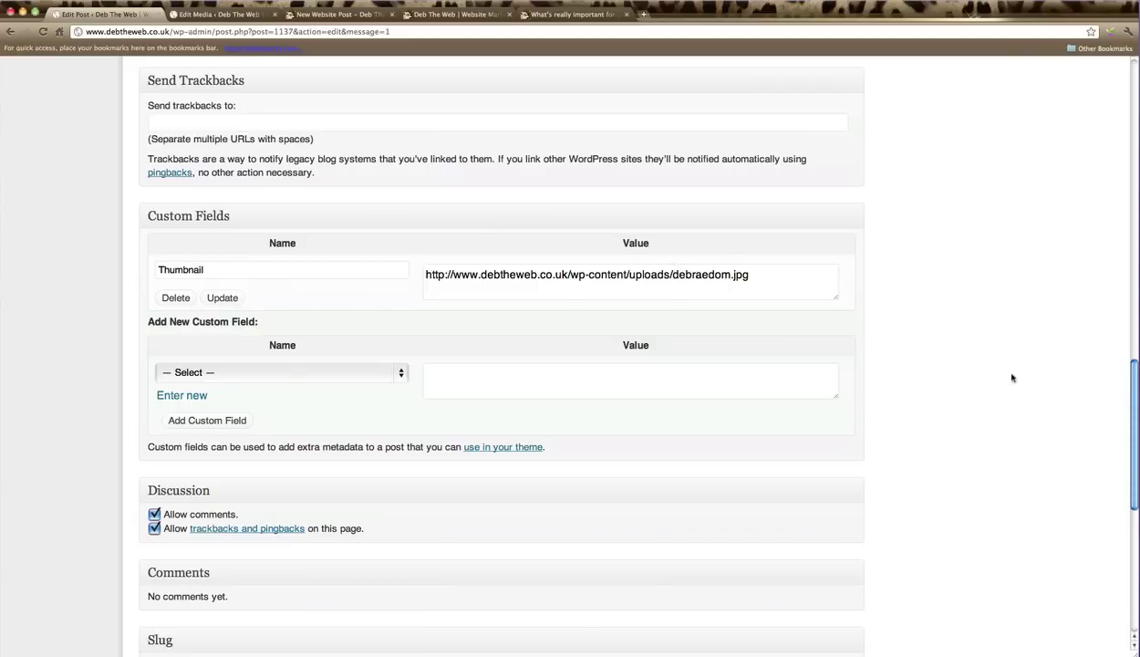
Step: Update the New Website Post to save its Thumbnail custom field
scroll(903, 375, up, 10)
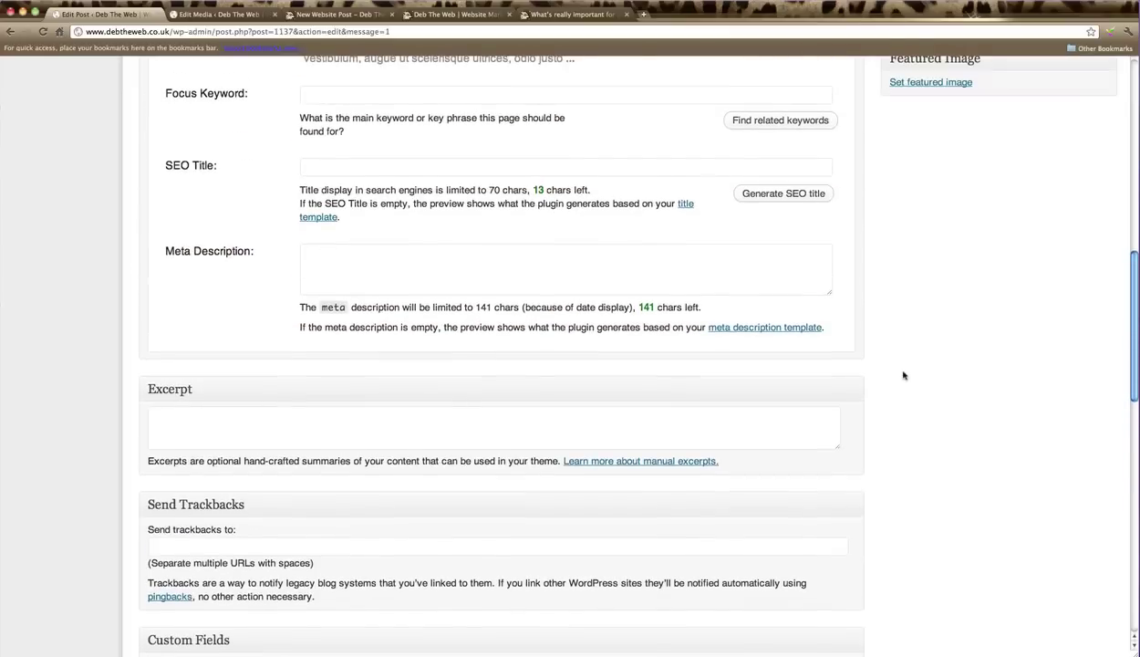
scroll(903, 374, up, 15)
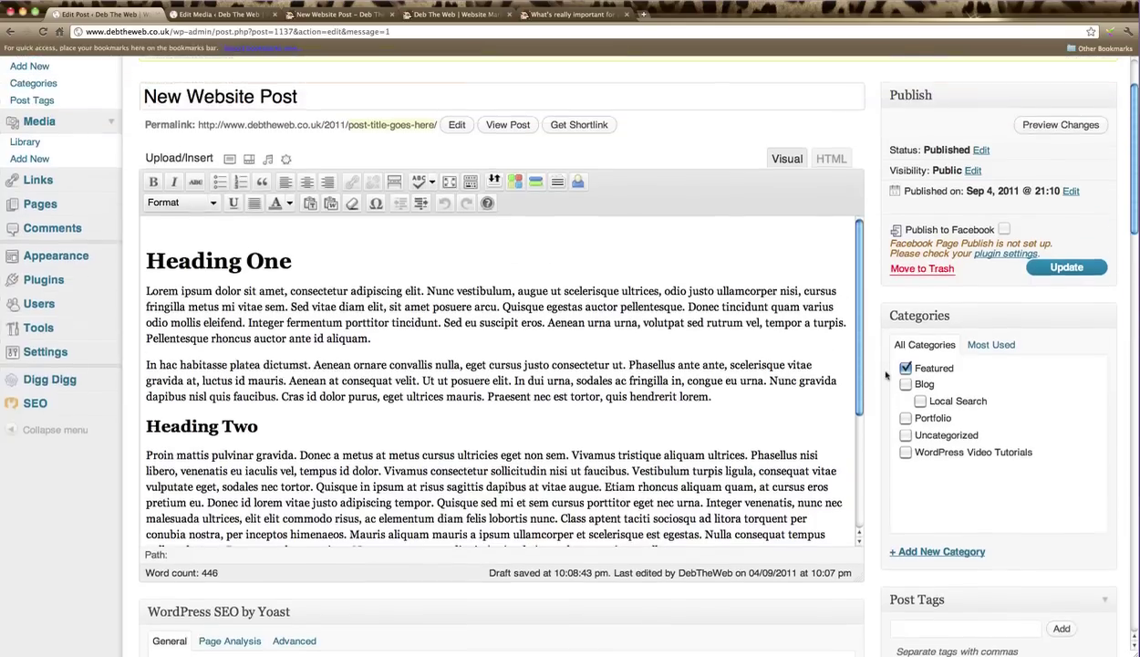
scroll(885, 375, up, 2)
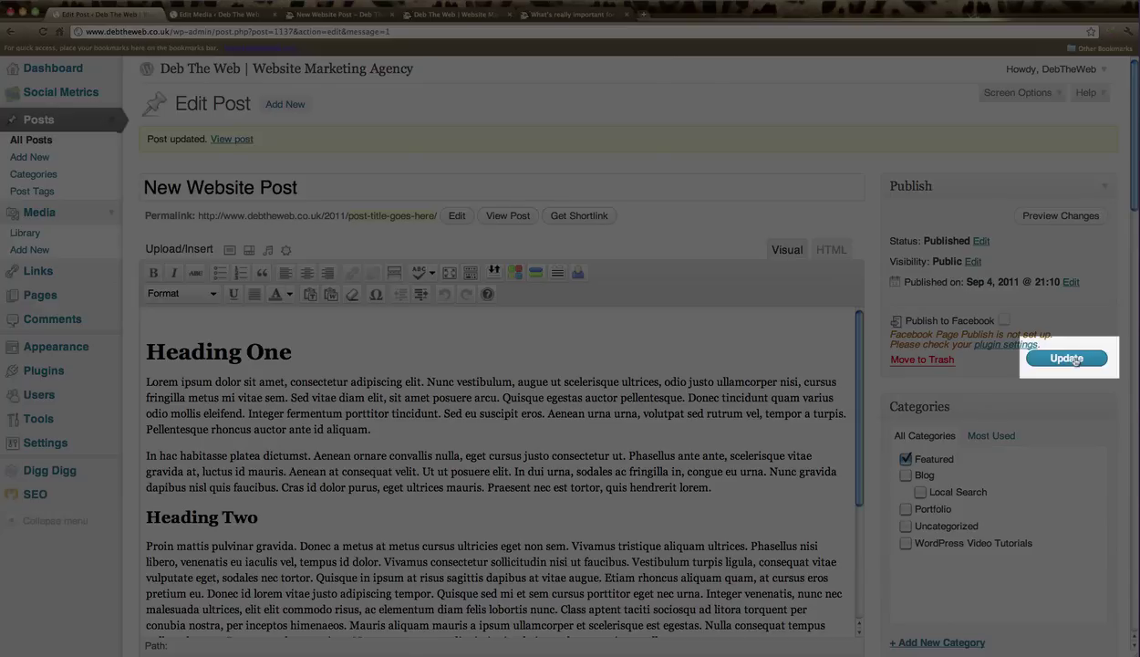
click(1076, 359)
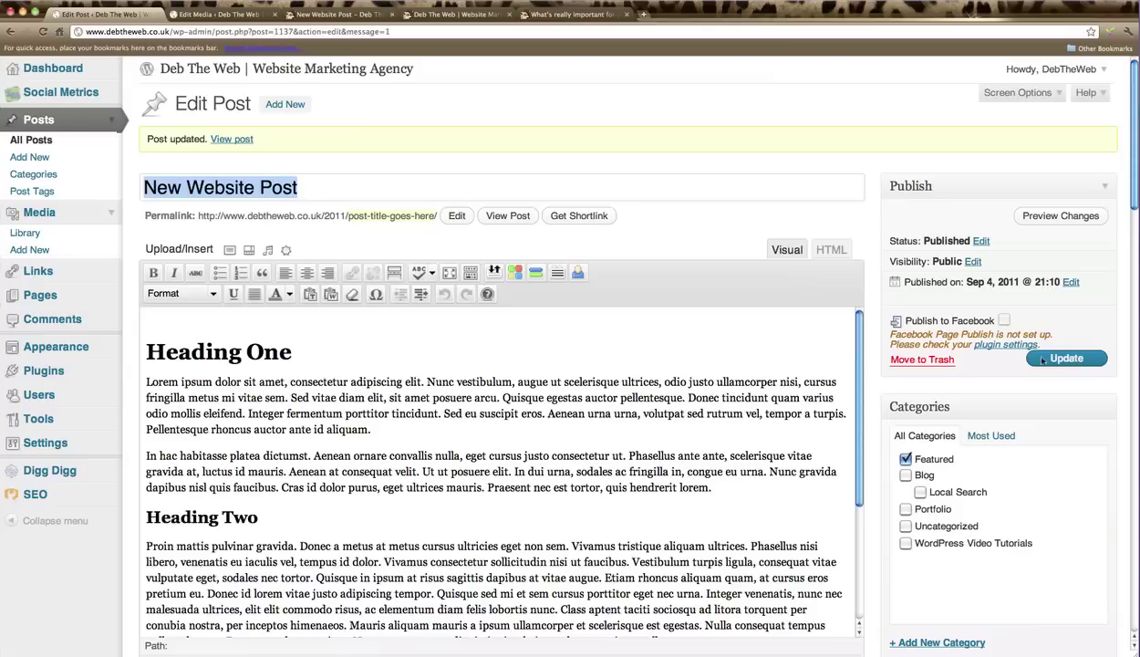
Step: Open the published New Website Post in a separate browser tab and check its thumbnail image
click(513, 221)
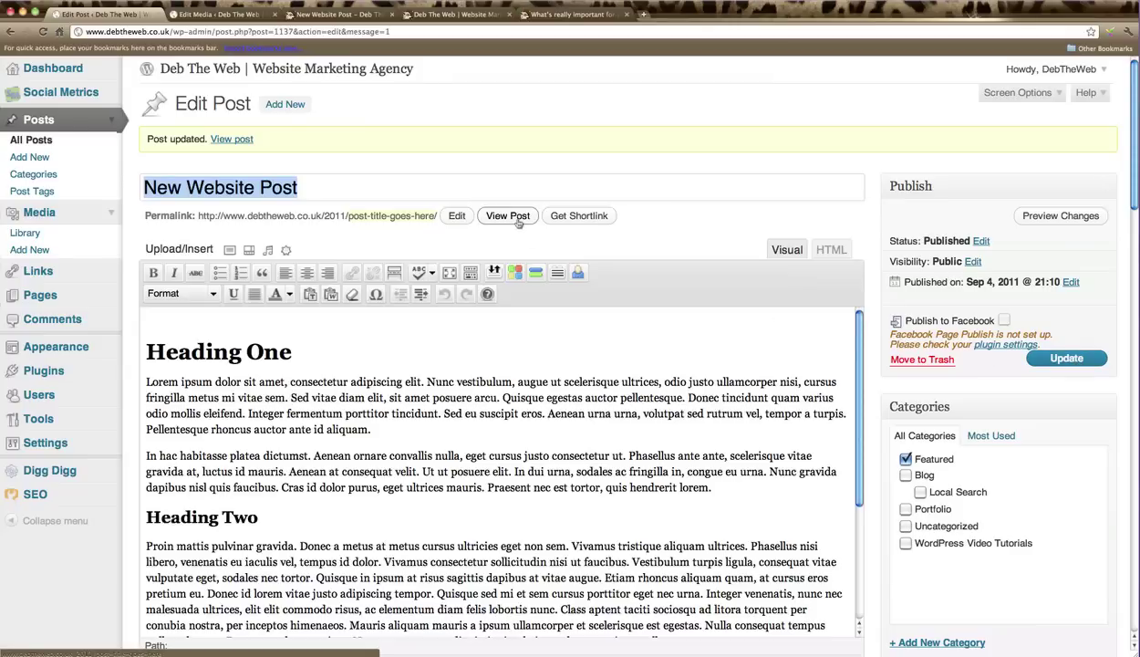
right_click(518, 222)
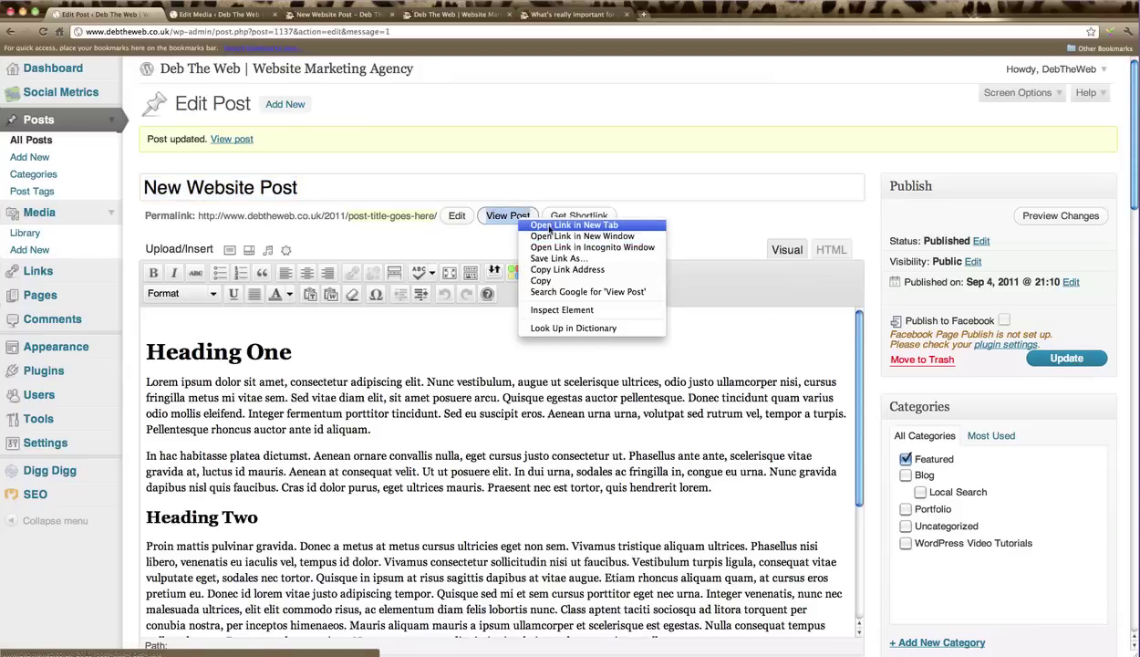
click(547, 227)
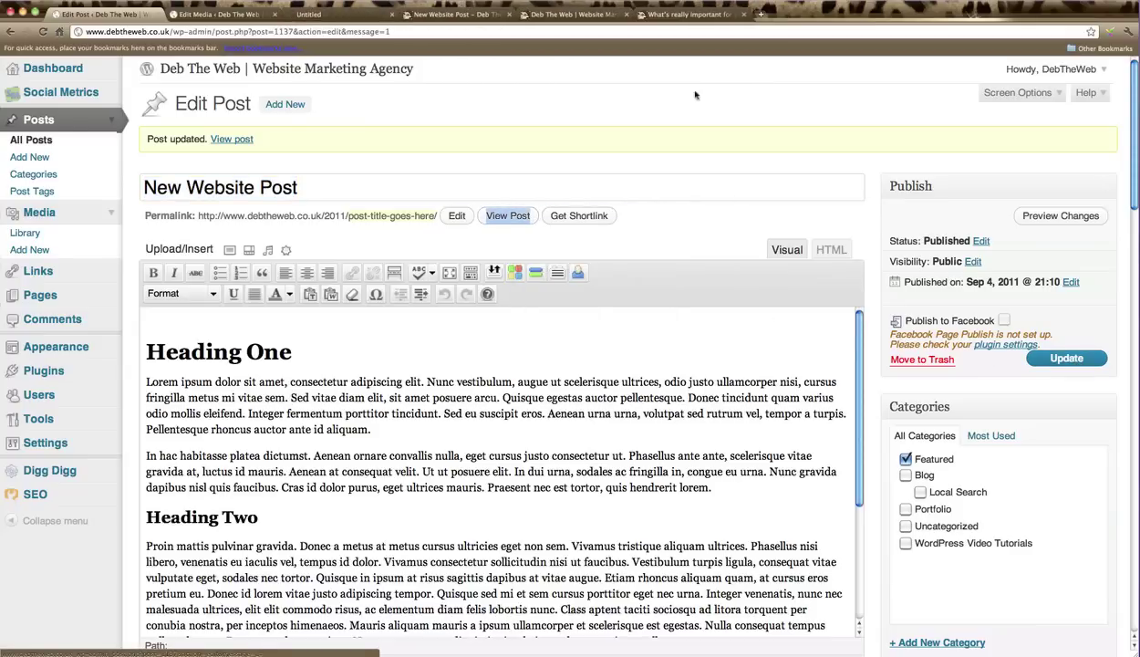
click(333, 15)
scroll(431, 519, down, 2)
scroll(432, 519, down, 1)
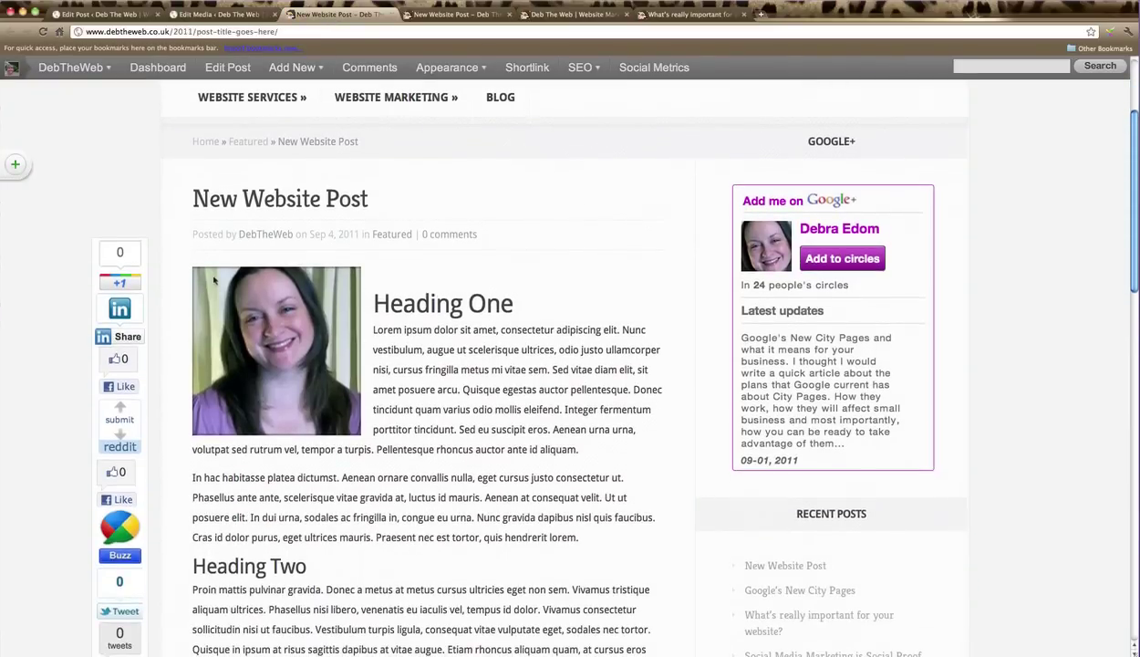